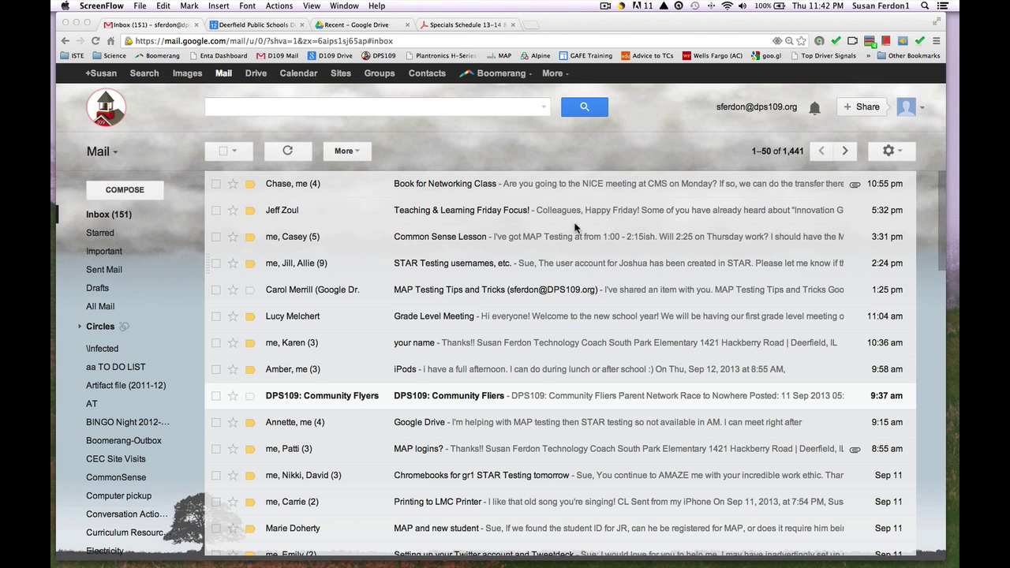
Select 'Conversation view off' in Gmail's General settings and save the change.
click(892, 154)
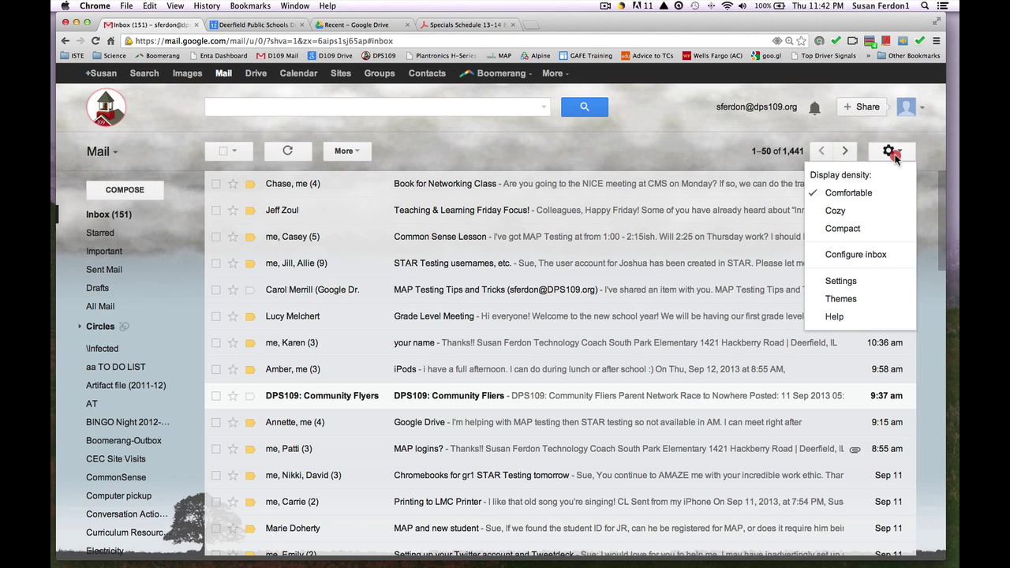
click(844, 282)
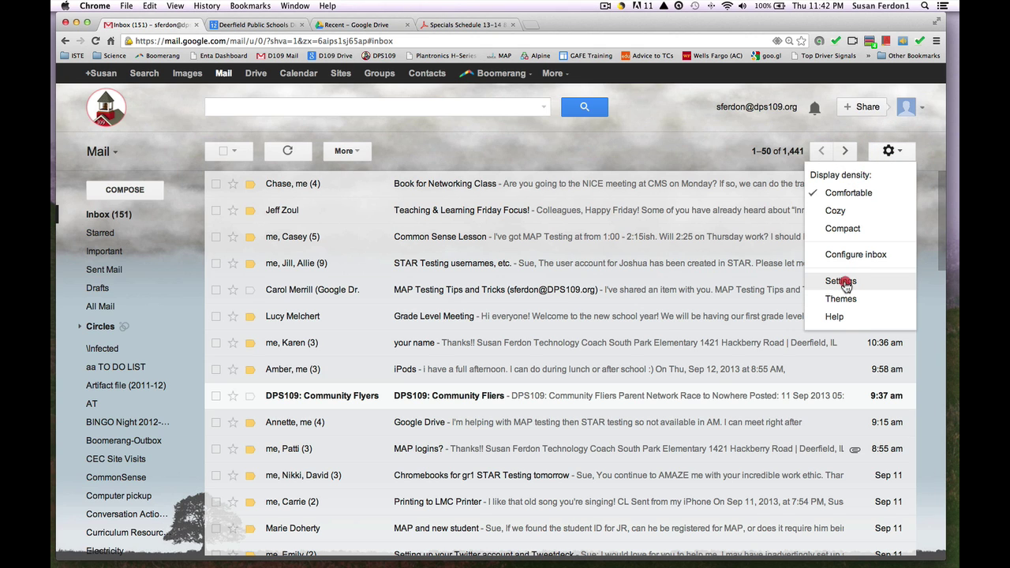
scroll(656, 370, down, 3)
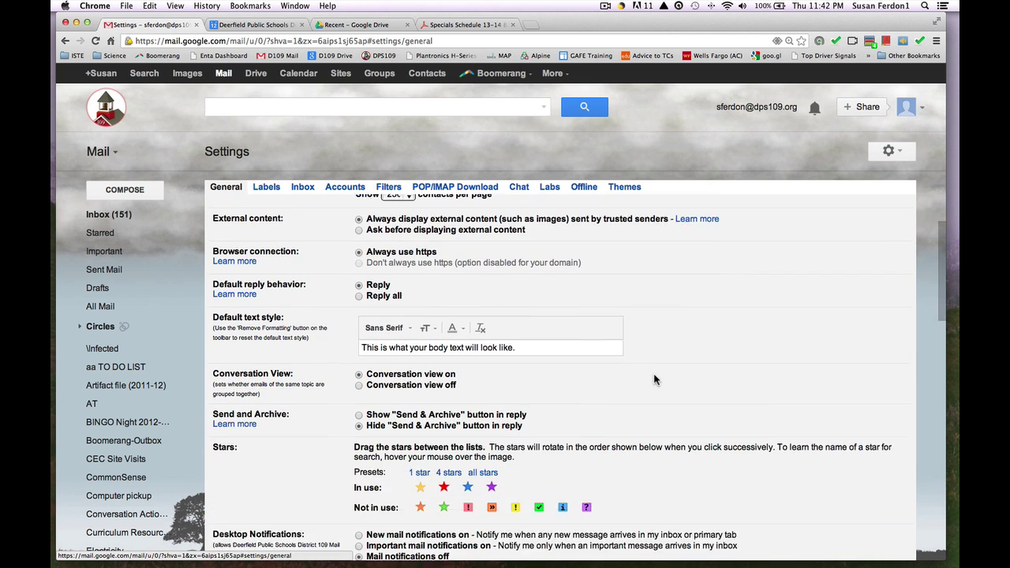
scroll(654, 377, down, 1)
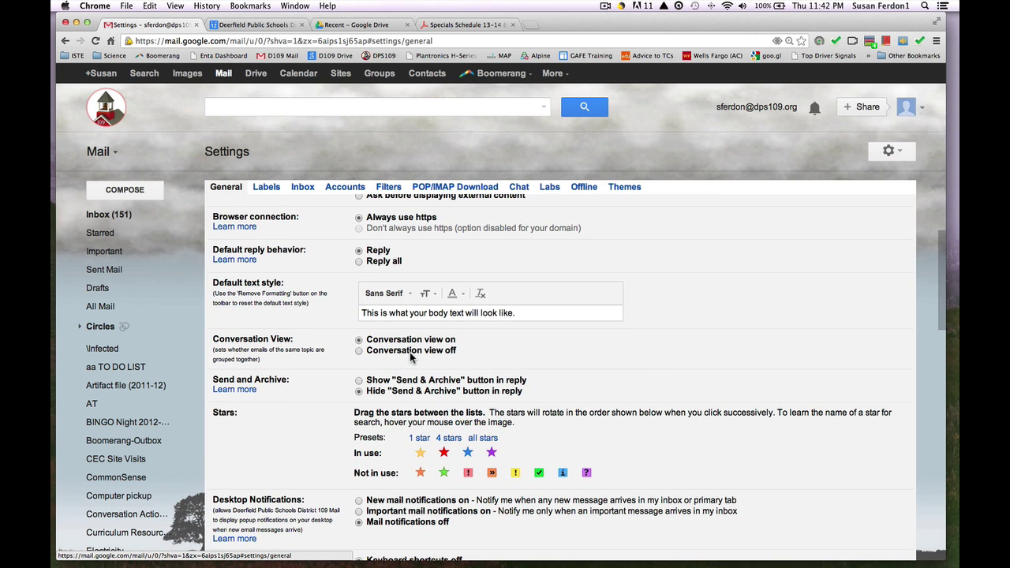
click(359, 351)
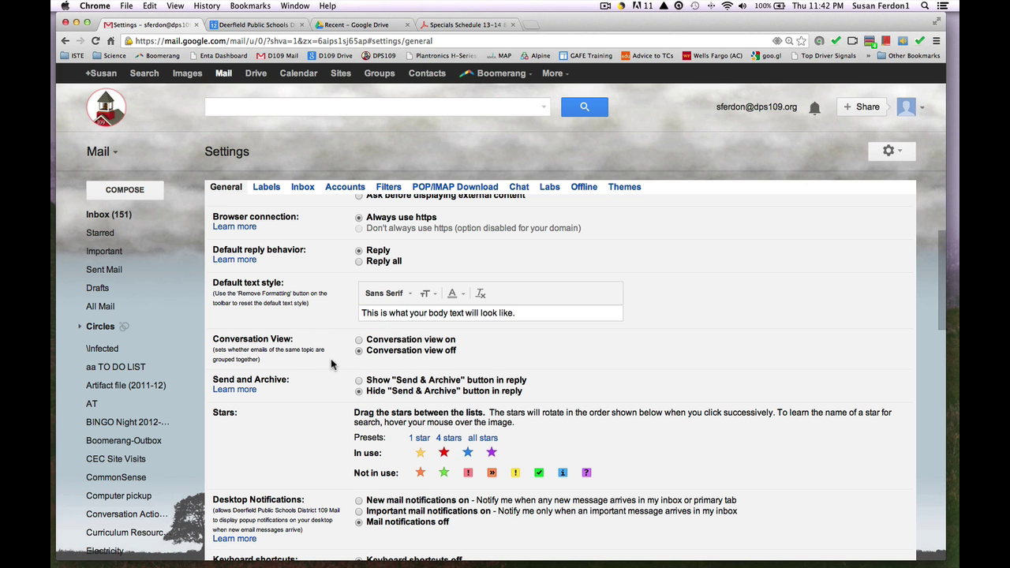
scroll(330, 358, down, 15)
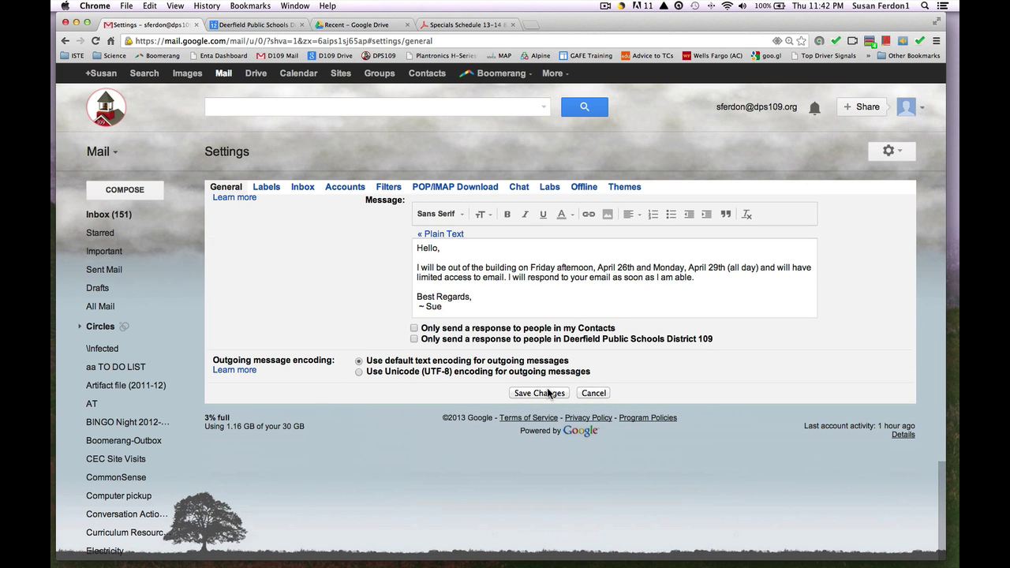
click(540, 393)
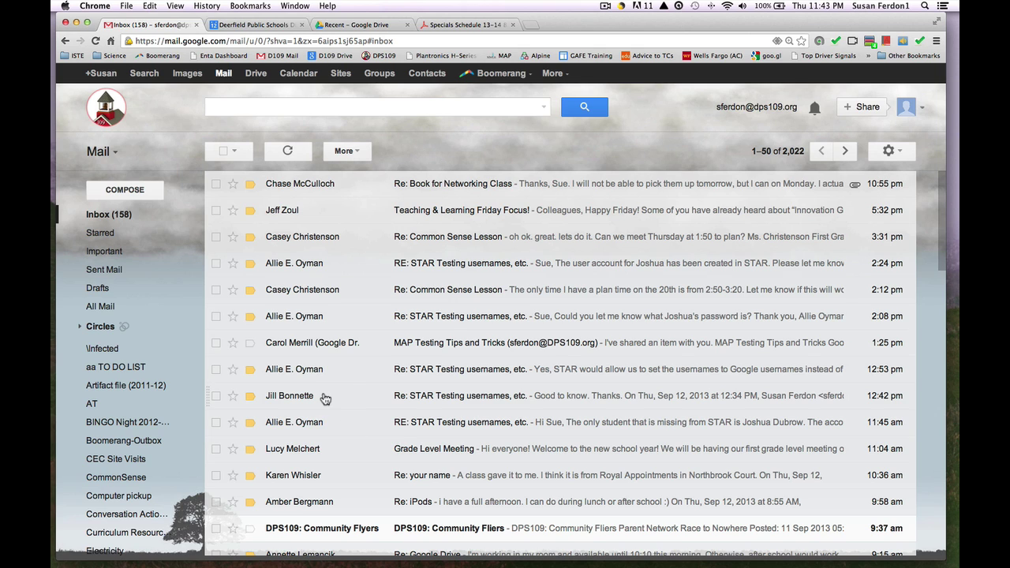
Set Gmail's General settings back to 'Conversation view on' and save the change.
click(898, 153)
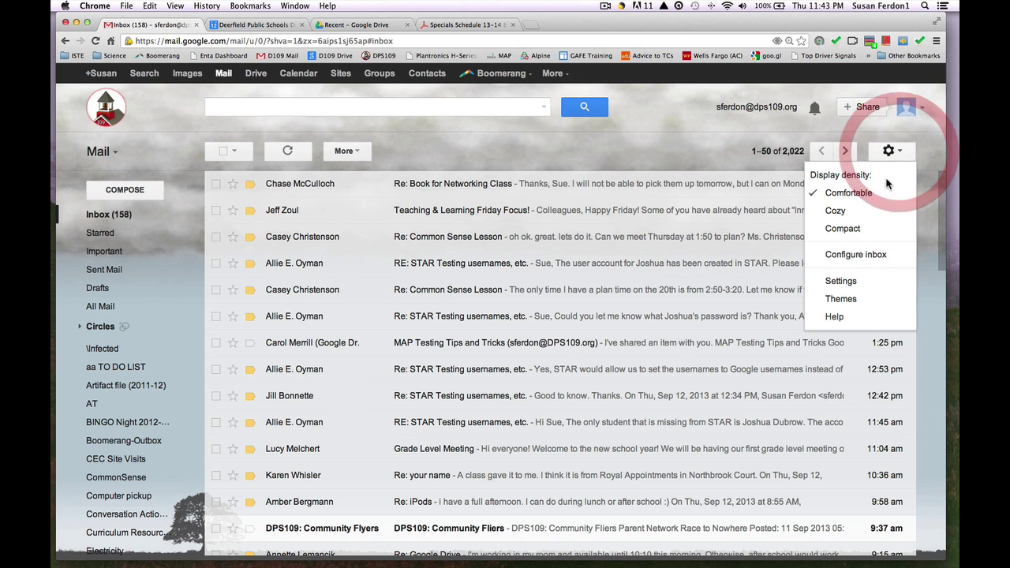
click(859, 283)
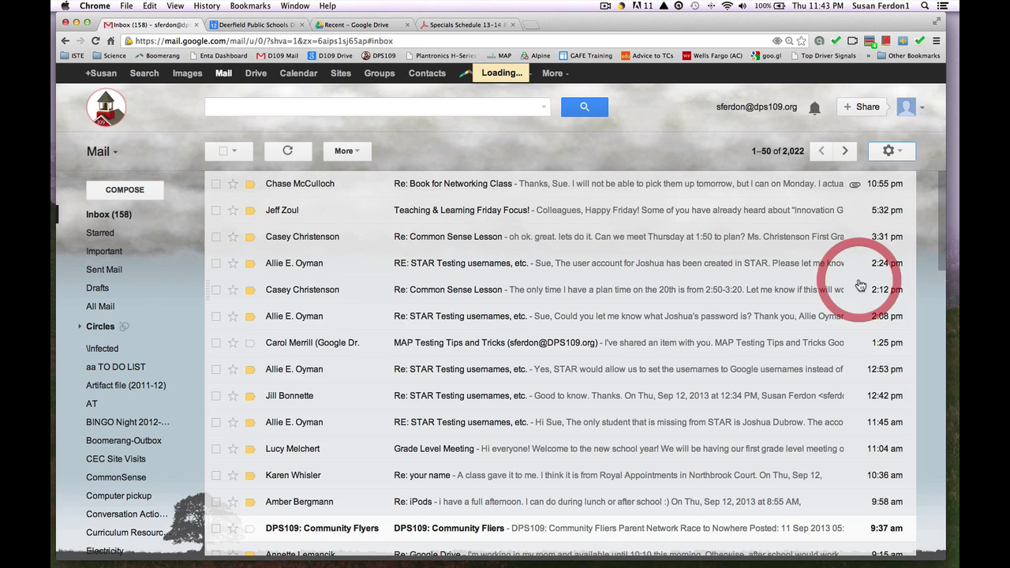
click(359, 474)
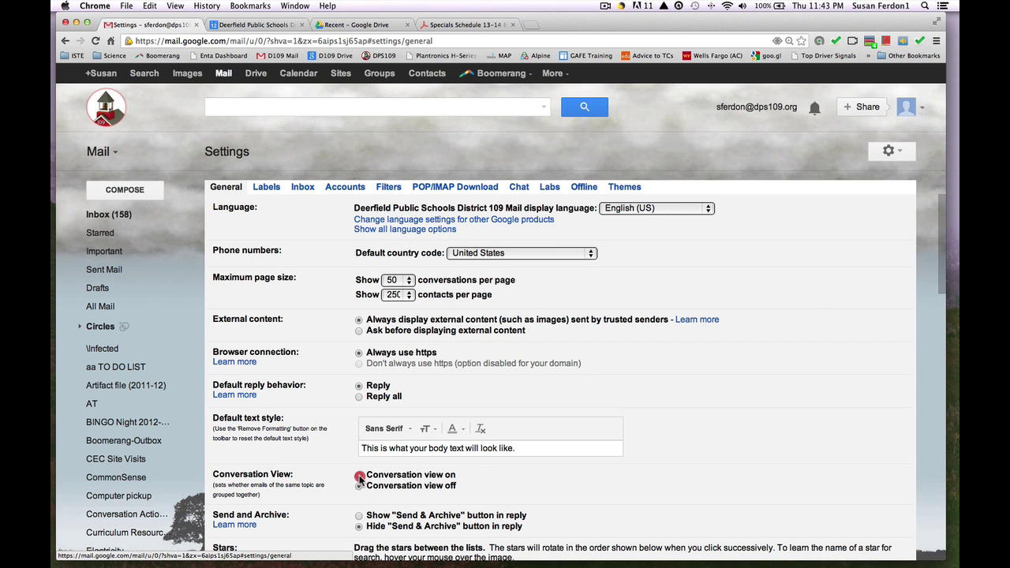
scroll(648, 456, down, 15)
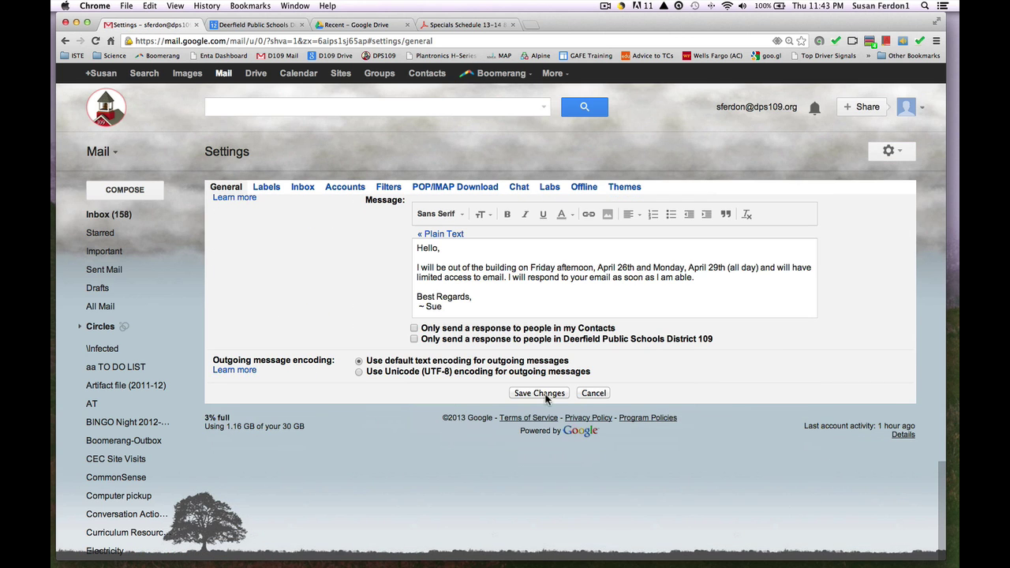
click(543, 394)
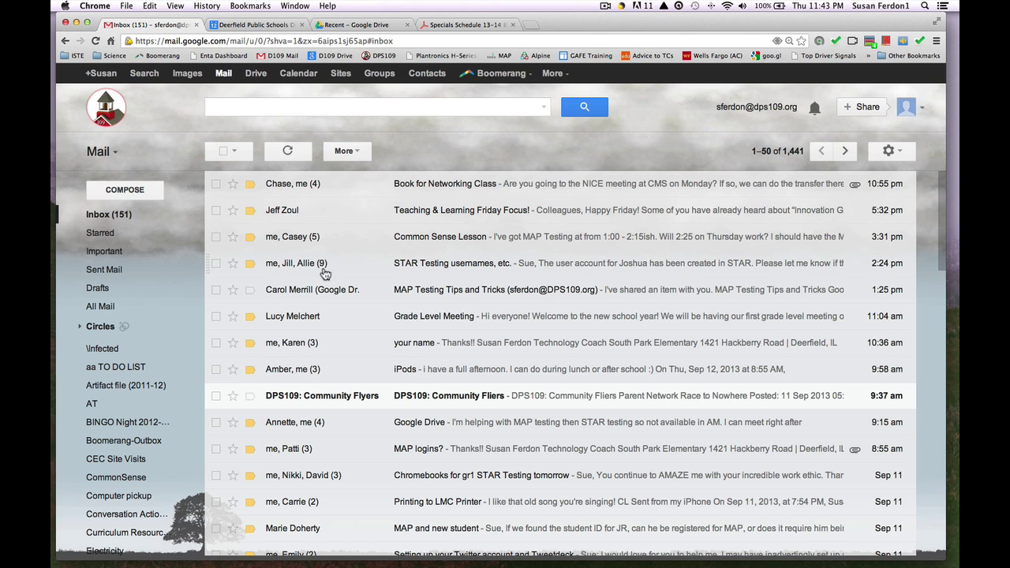
In Gmail's Labs settings, enable the Google Calendar gadget lab.
click(891, 153)
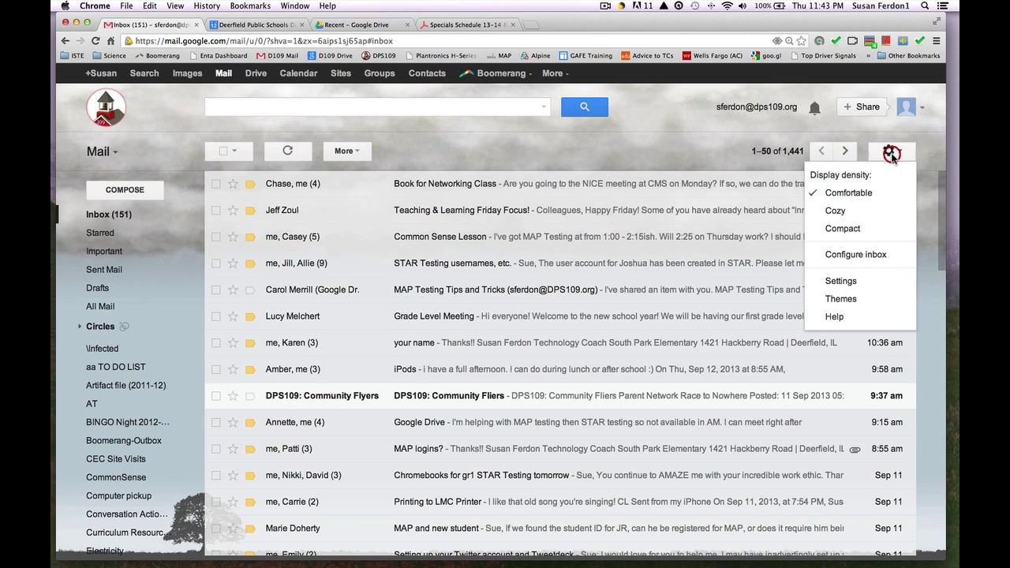
click(881, 280)
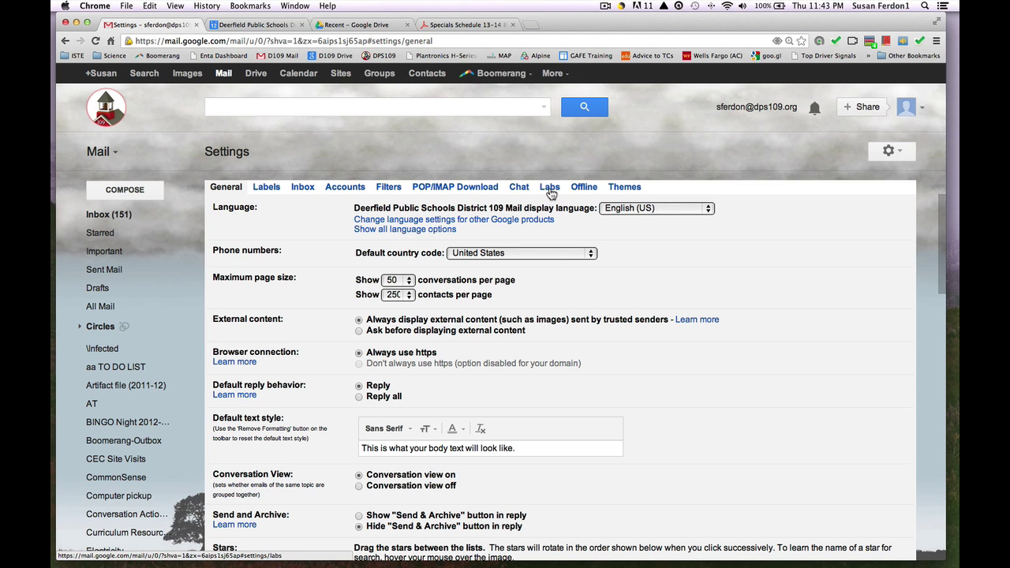
click(550, 189)
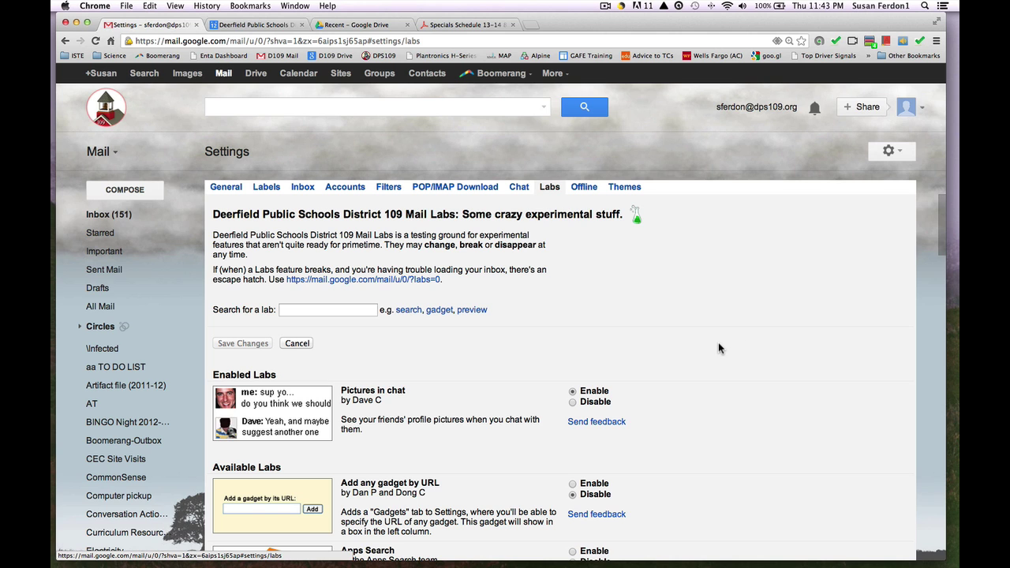
scroll(718, 346, down, 5)
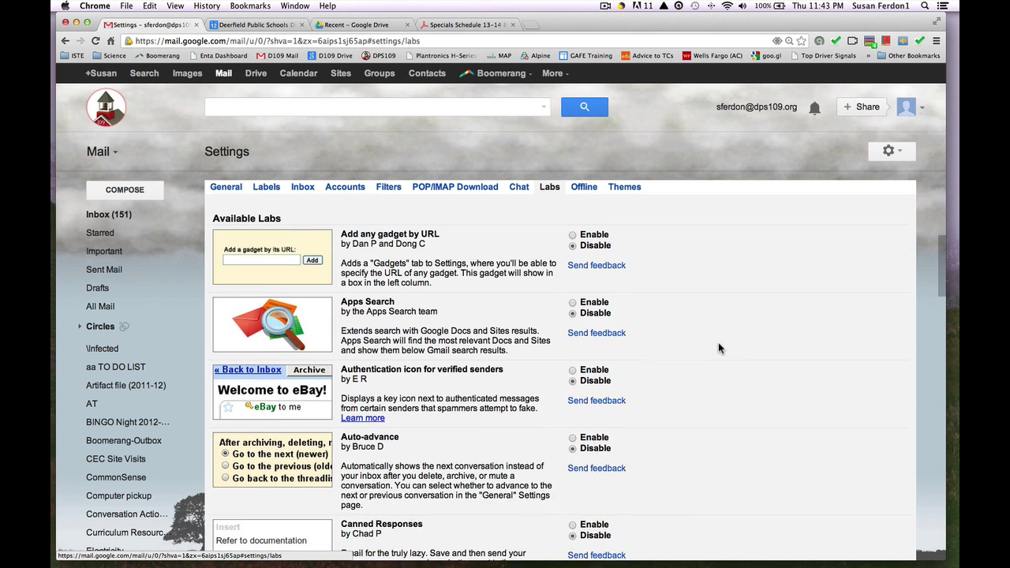
scroll(718, 347, down, 6)
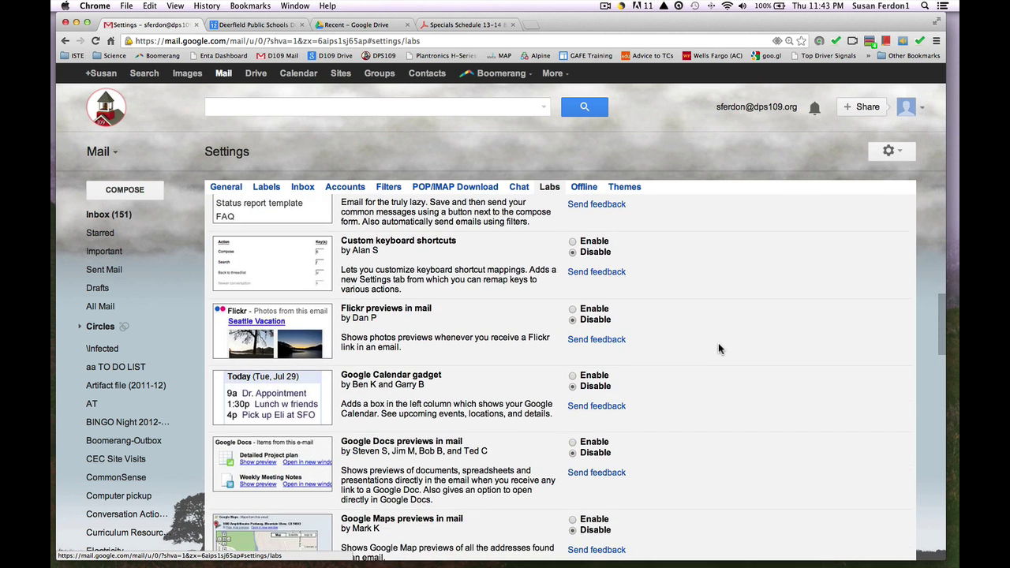
click(573, 375)
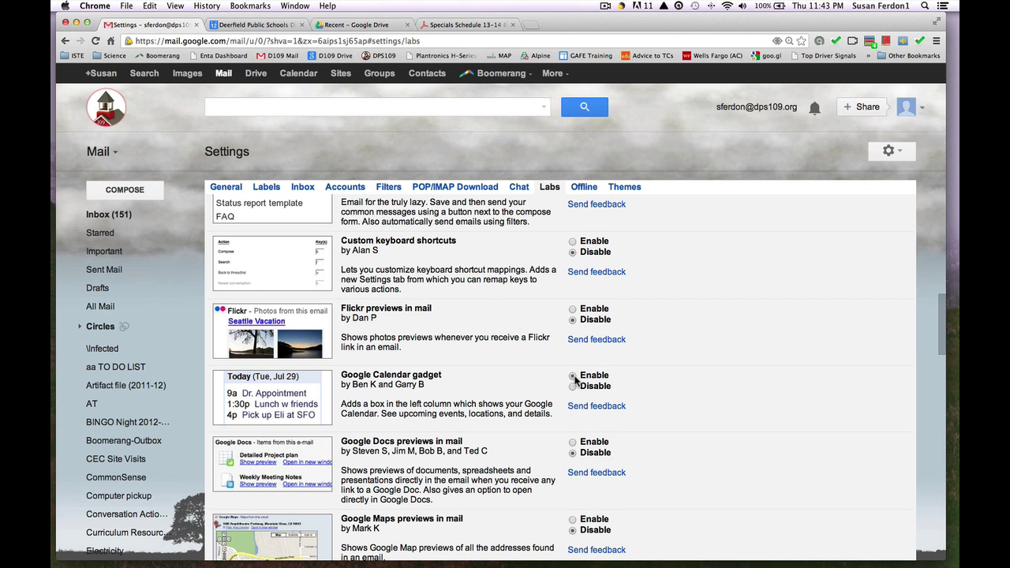
Enable the Preview Pane lab and save the Labs changes.
scroll(684, 365, down, 5)
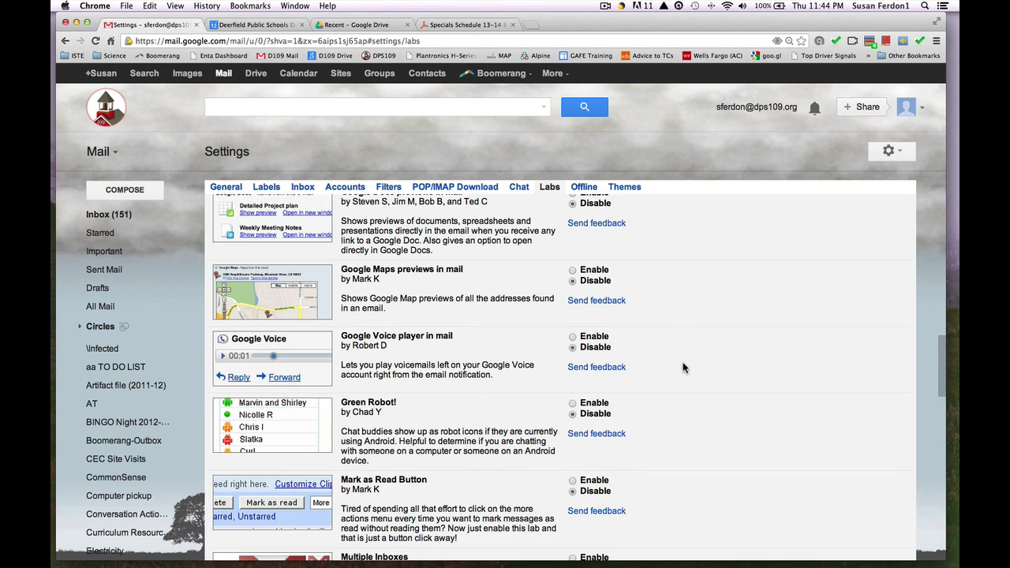
scroll(684, 367, down, 4)
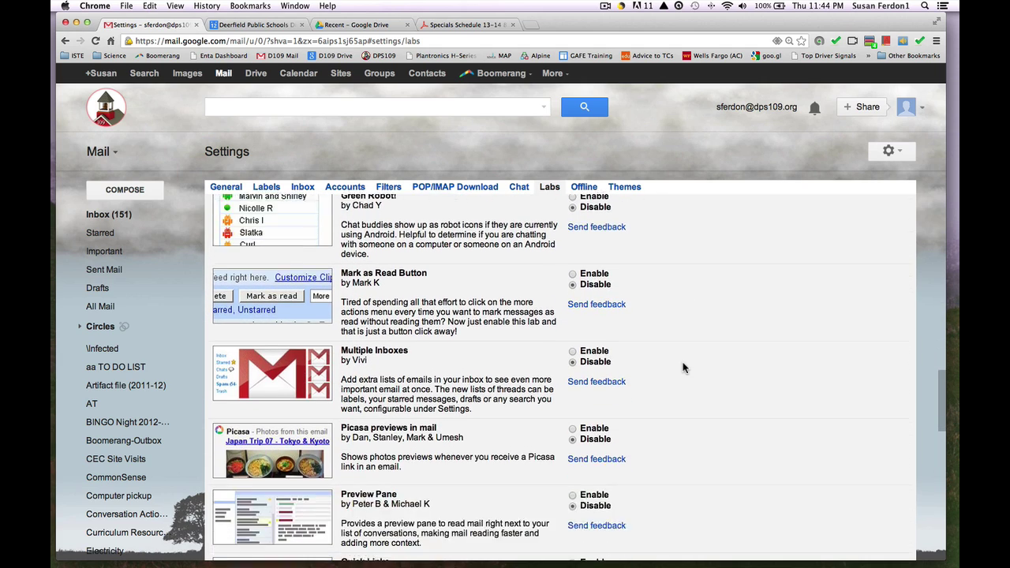
scroll(684, 367, down, 4)
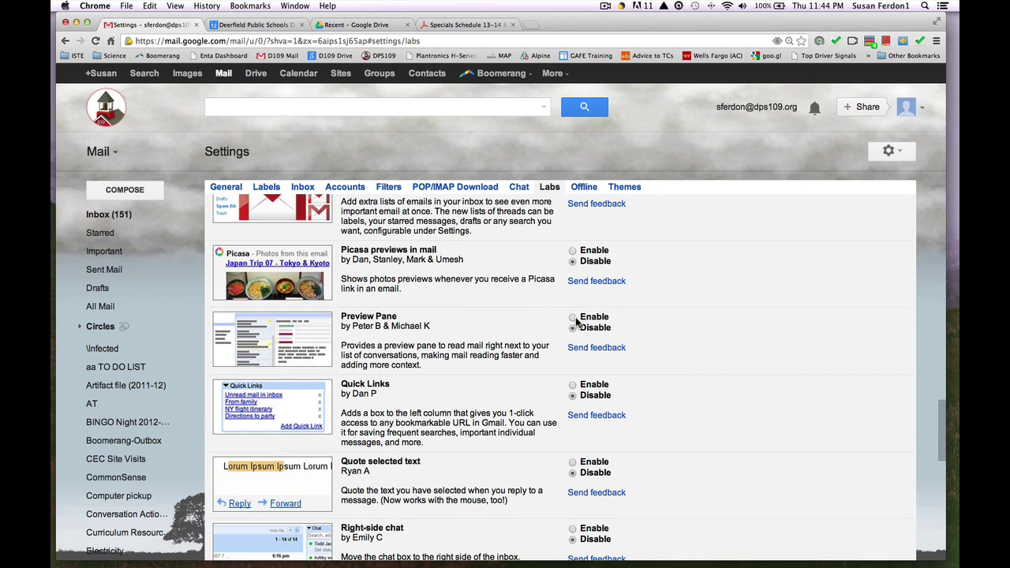
click(574, 318)
scroll(698, 366, up, 10)
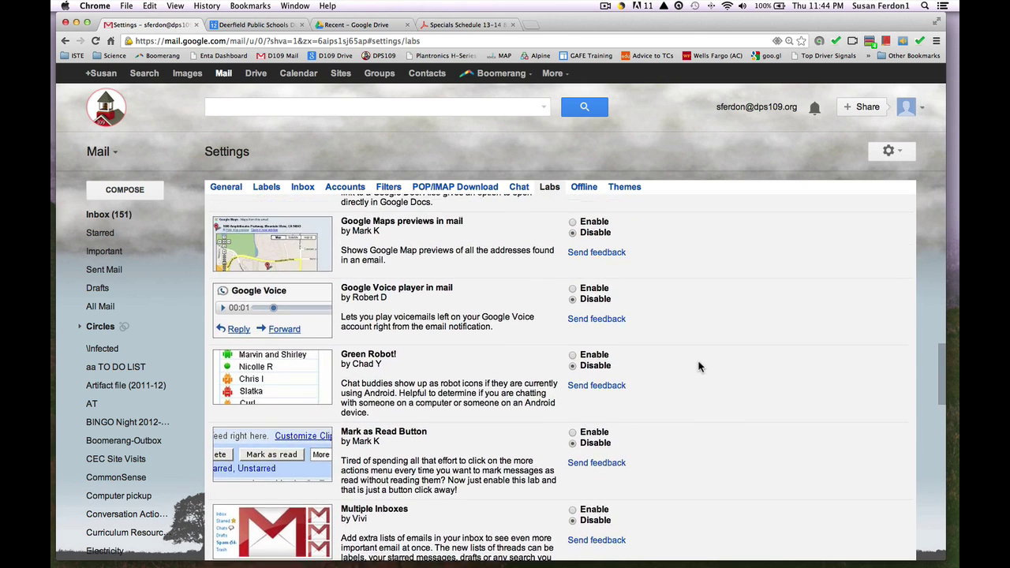
scroll(699, 366, up, 10)
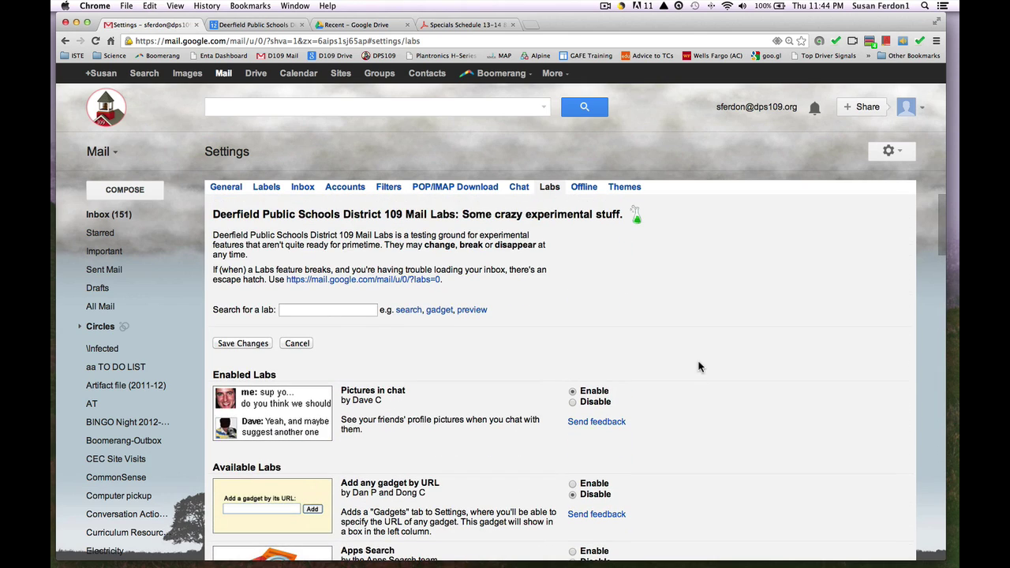
click(247, 343)
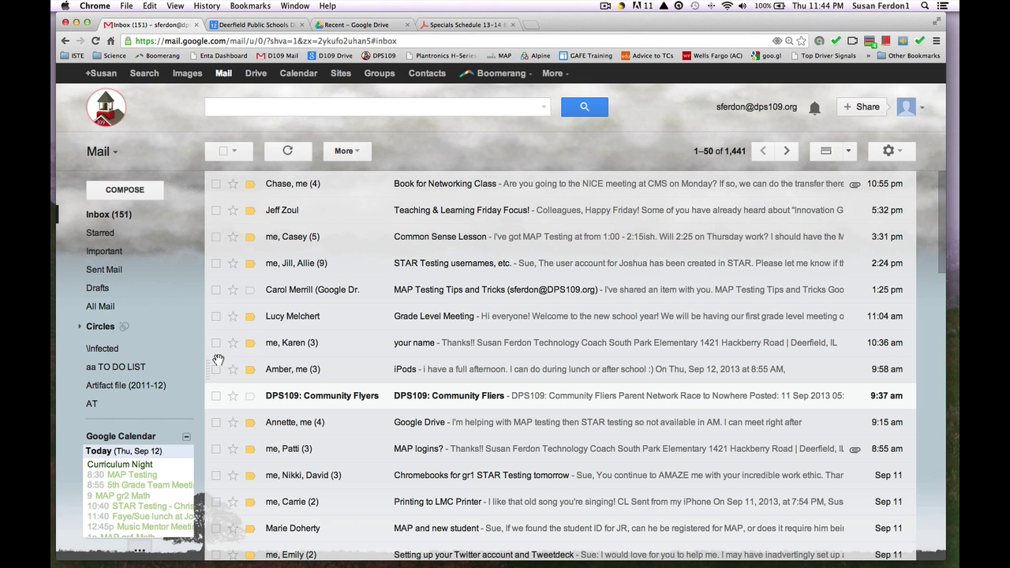
mouse_move(162, 450)
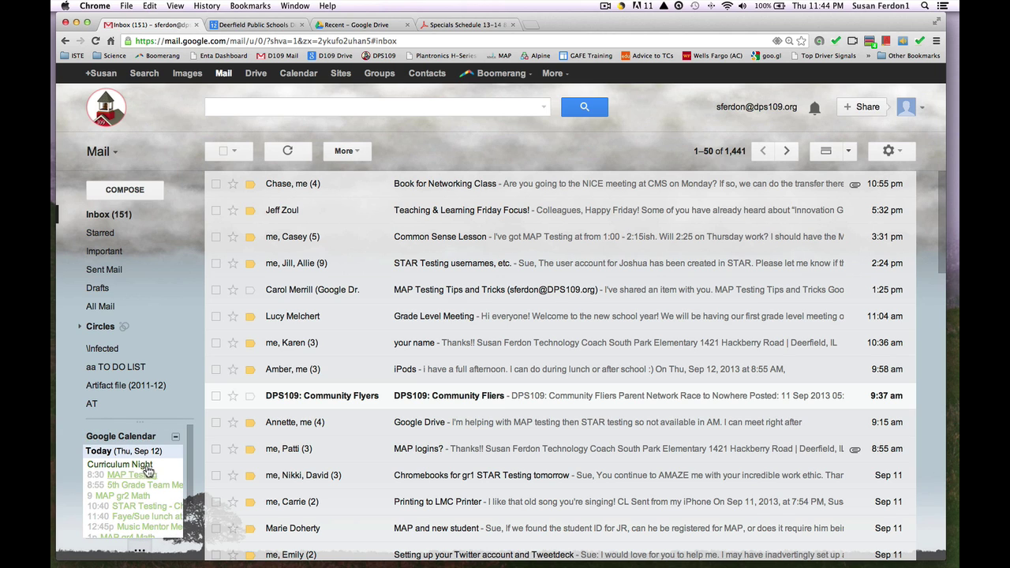
mouse_move(147, 403)
mouse_move(126, 306)
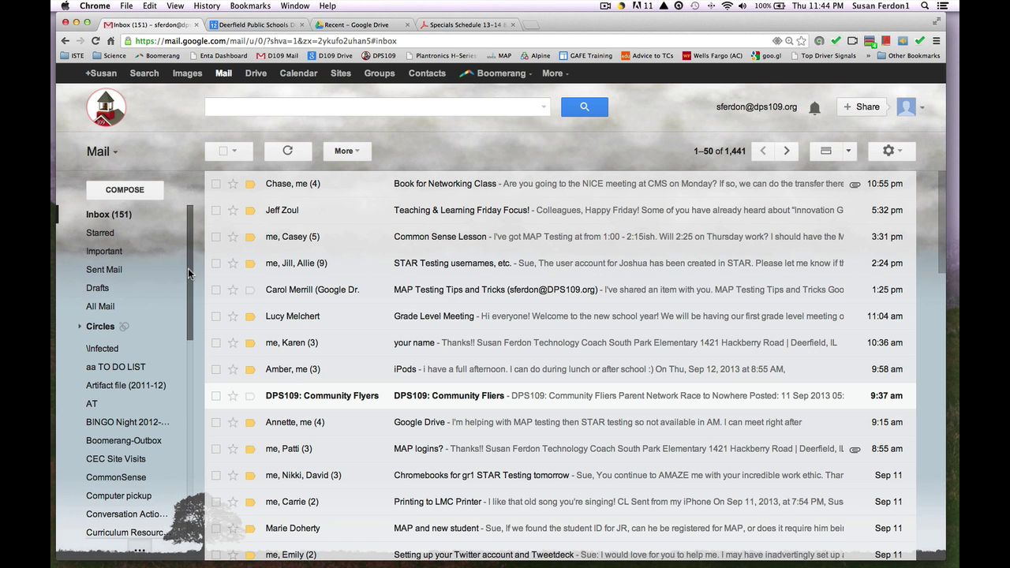
mouse_move(188, 268)
mouse_down()
mouse_move(187, 445)
mouse_move(188, 271)
mouse_up()
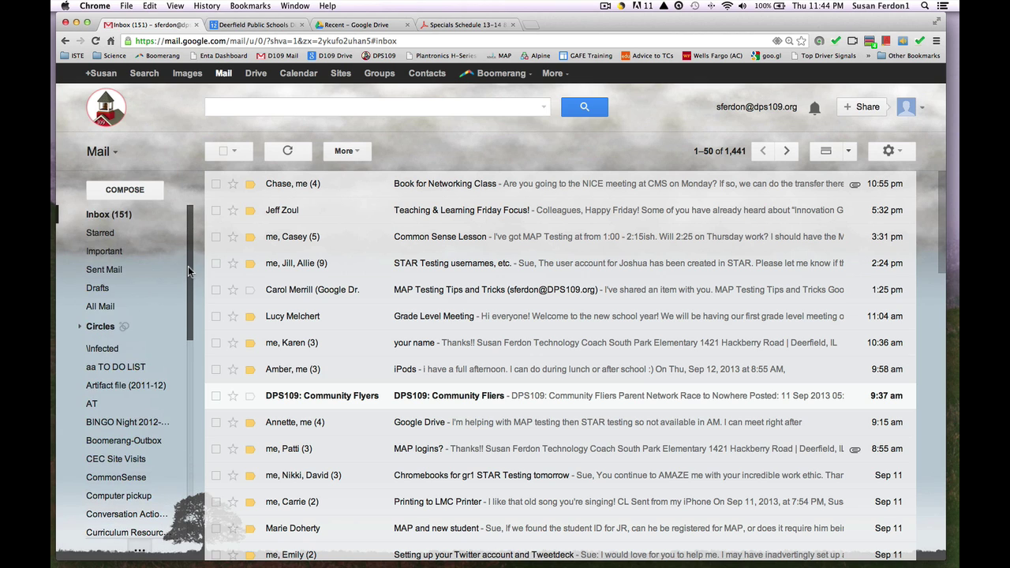
click(189, 286)
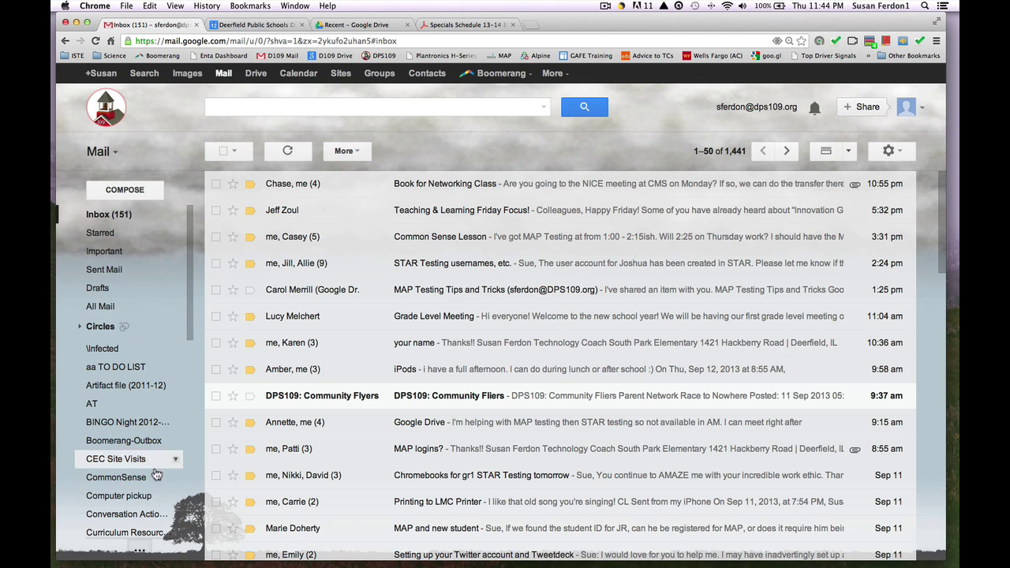
mouse_move(140, 550)
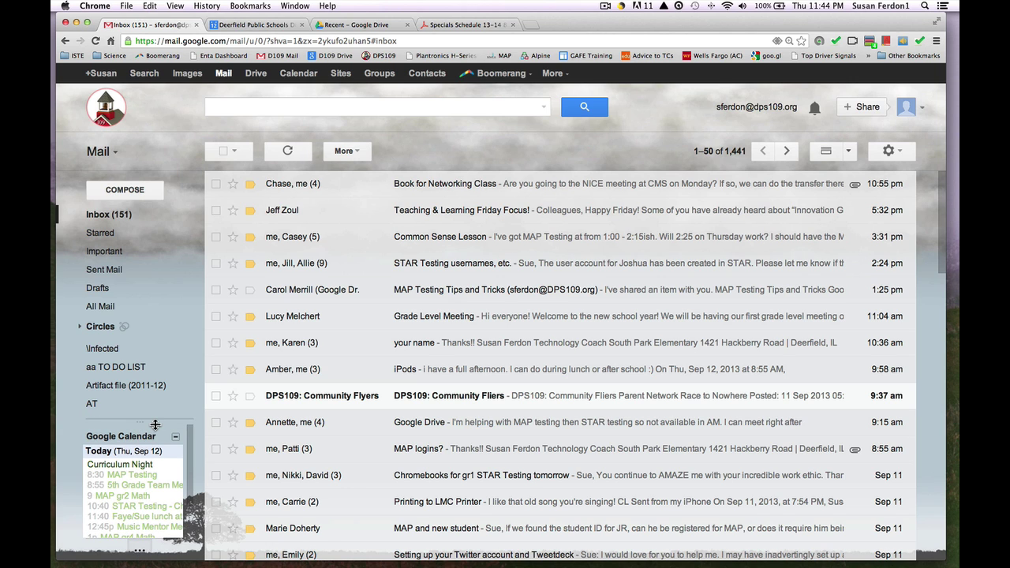
mouse_move(154, 466)
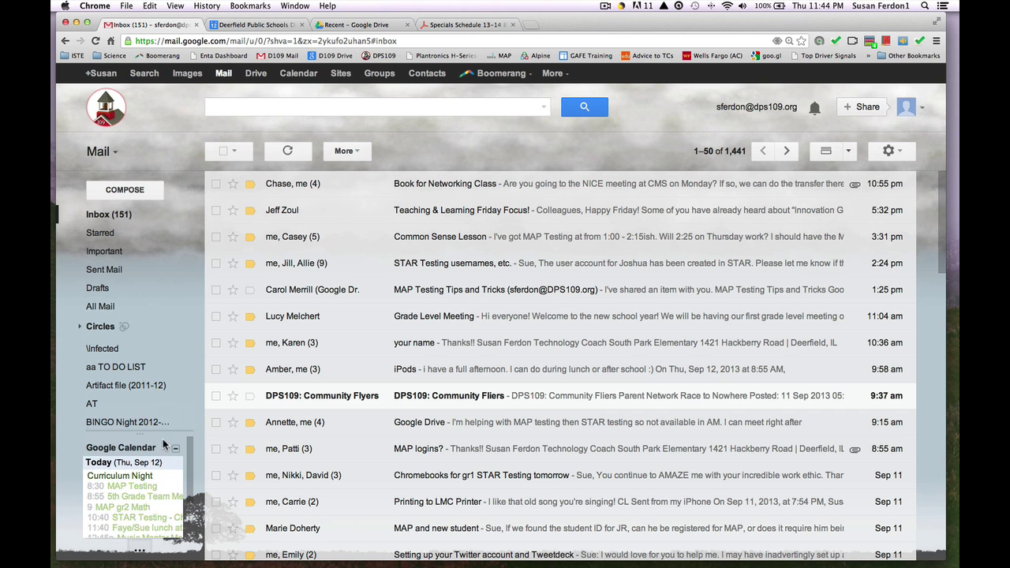
click(162, 336)
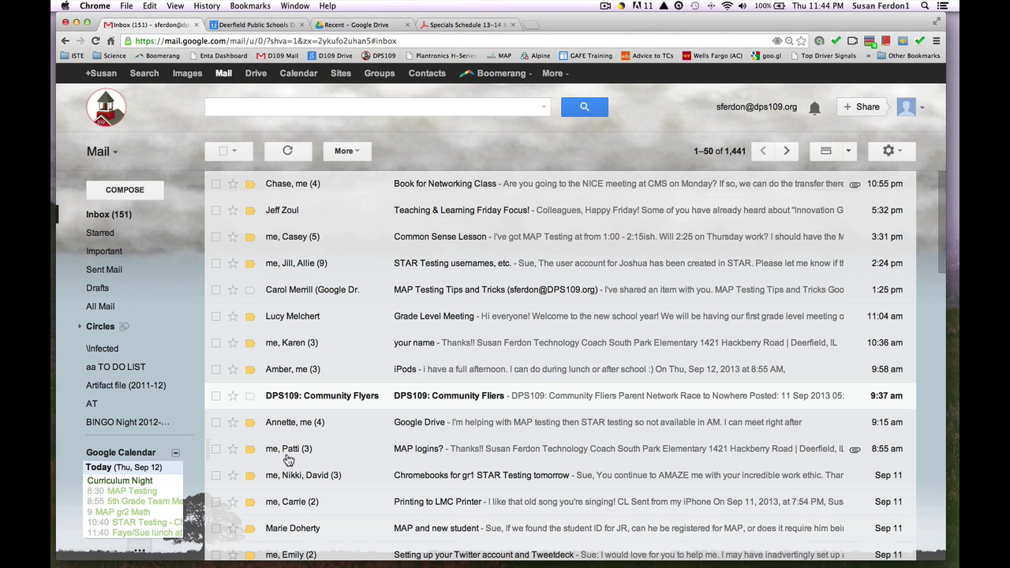
mouse_move(150, 331)
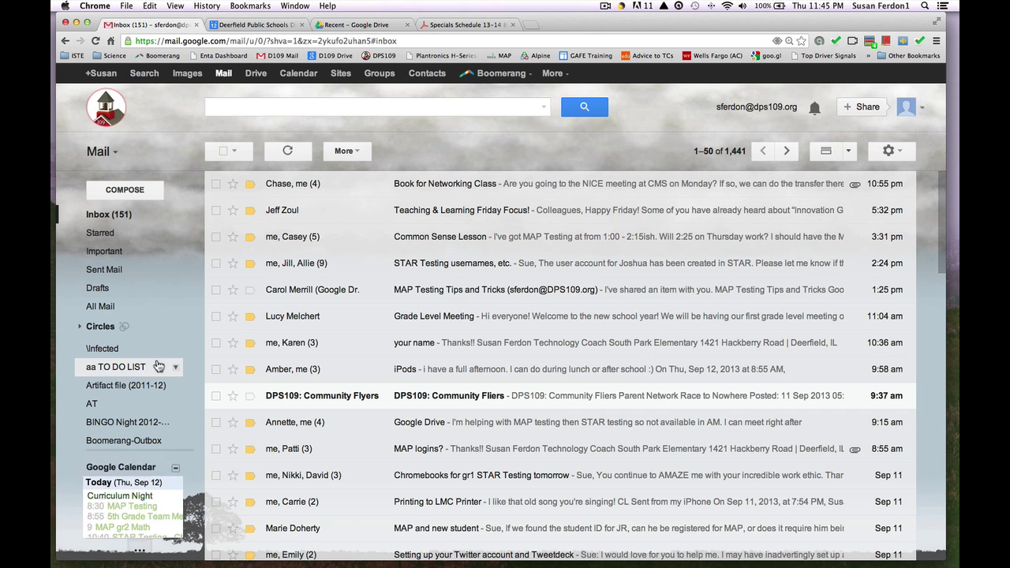
mouse_move(158, 360)
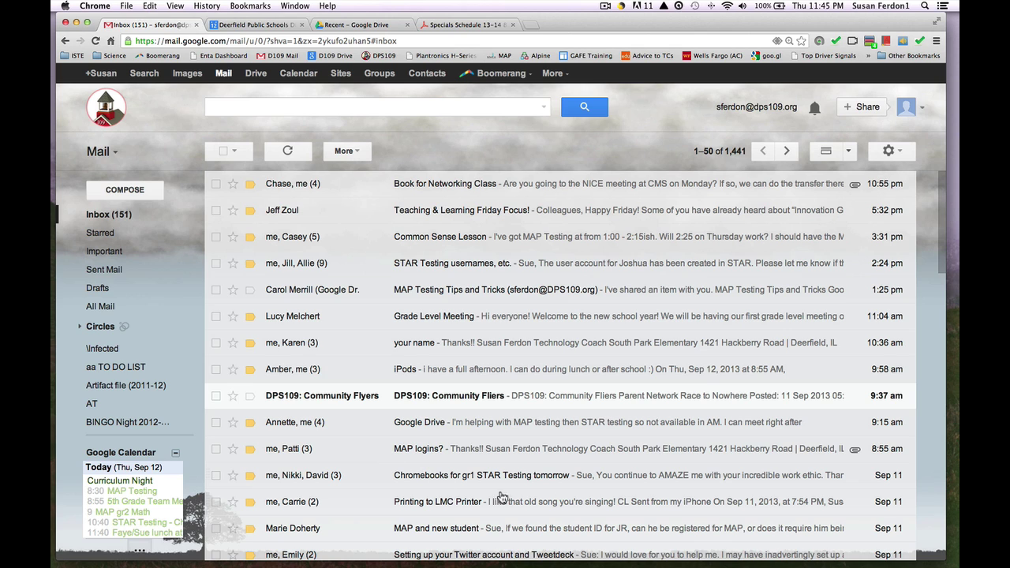
Switch the reading pane to Vertical Split and open the Teaching & Learning Friday Focus! message.
click(849, 153)
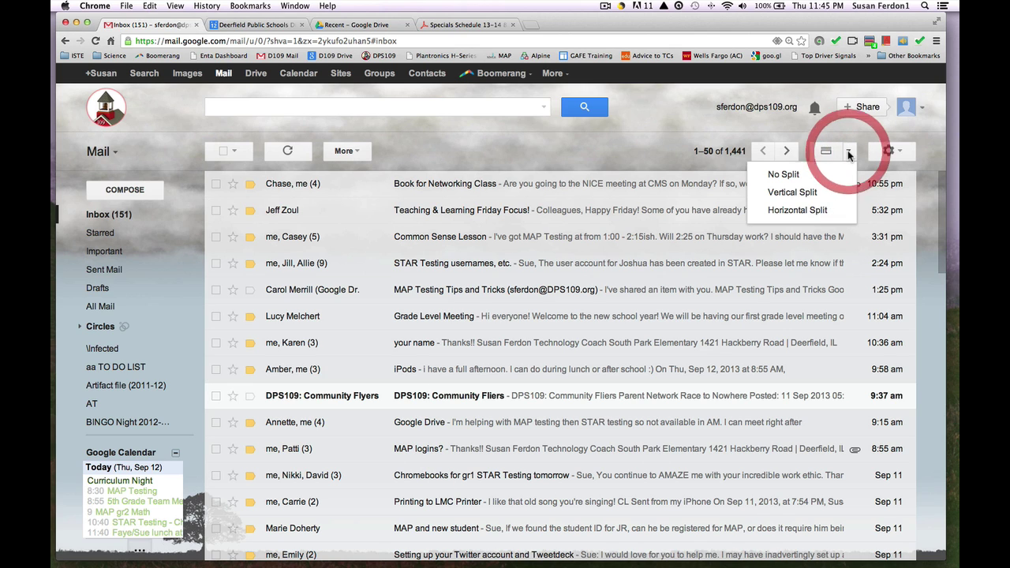
click(815, 195)
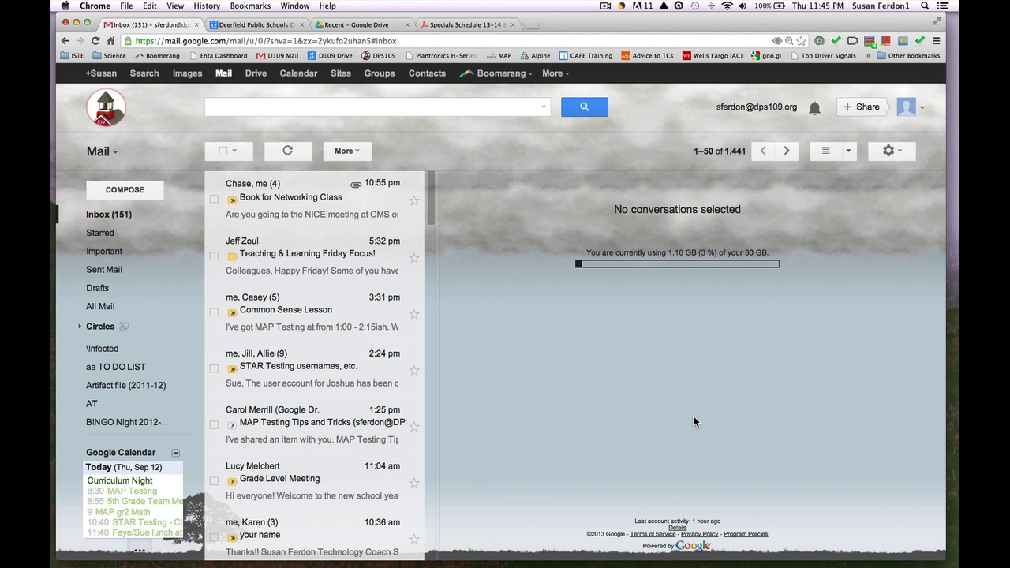
click(325, 268)
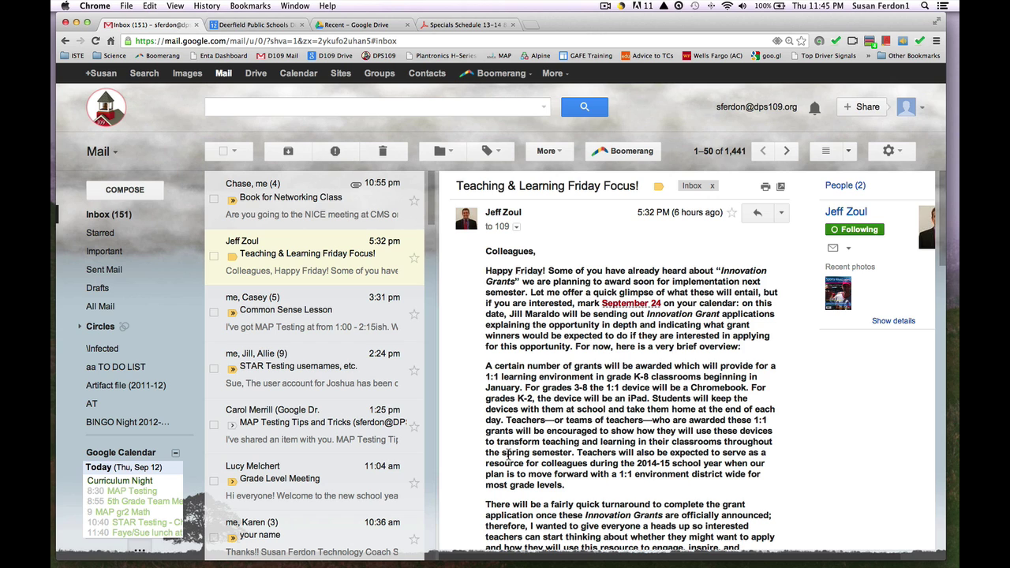
click(849, 153)
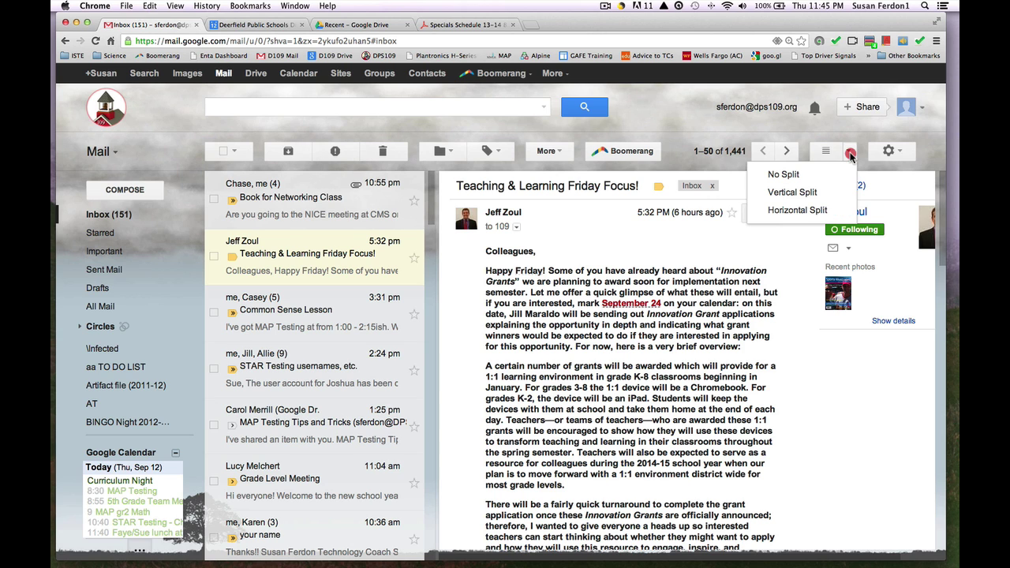
Use Horizontal Split, open the Friday Focus! message, and drag the divider to show more inbox rows.
click(811, 215)
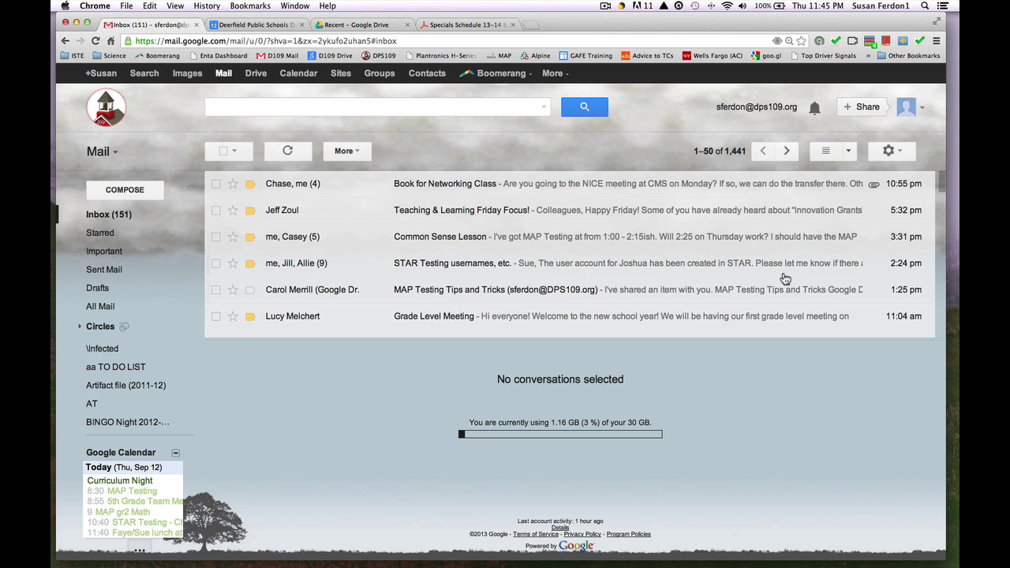
click(467, 211)
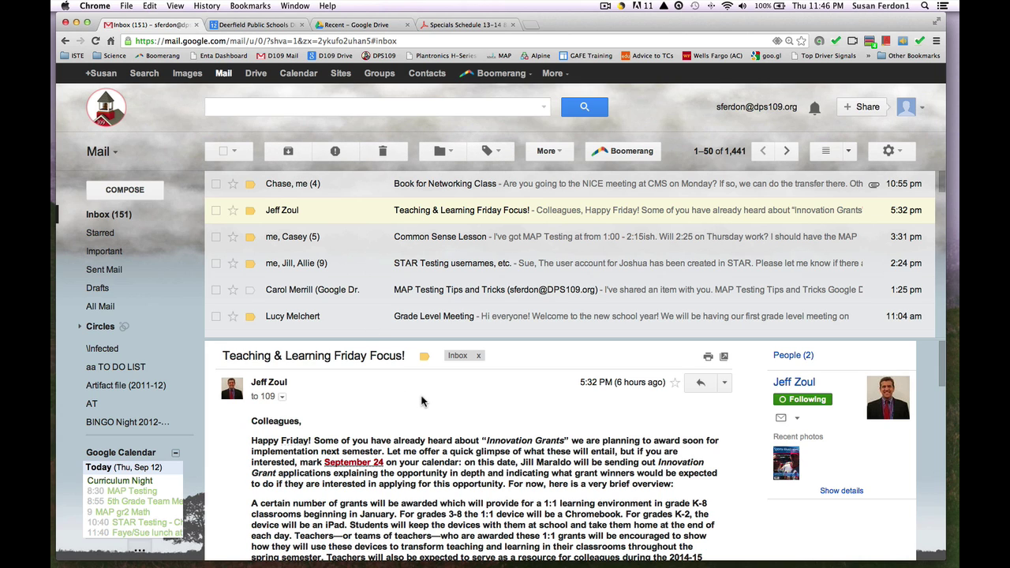
click(215, 211)
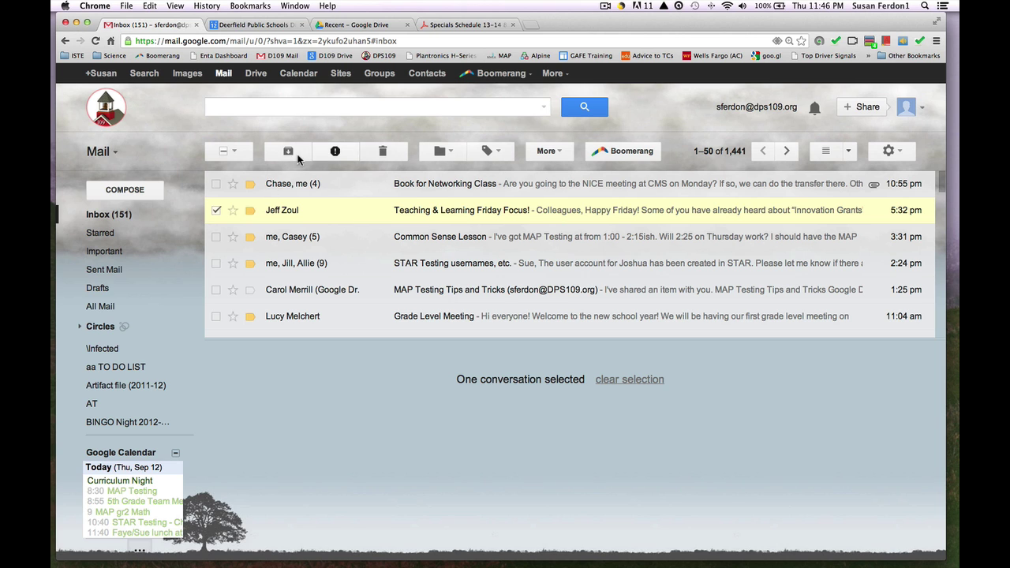
click(268, 211)
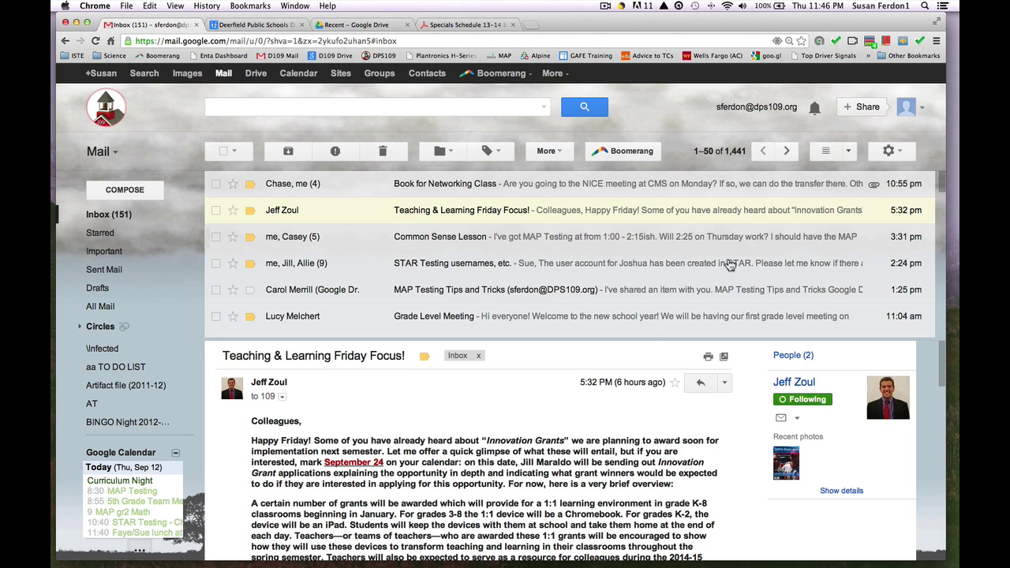
mouse_move(652, 345)
mouse_down()
mouse_move(654, 467)
mouse_move(654, 332)
mouse_up()
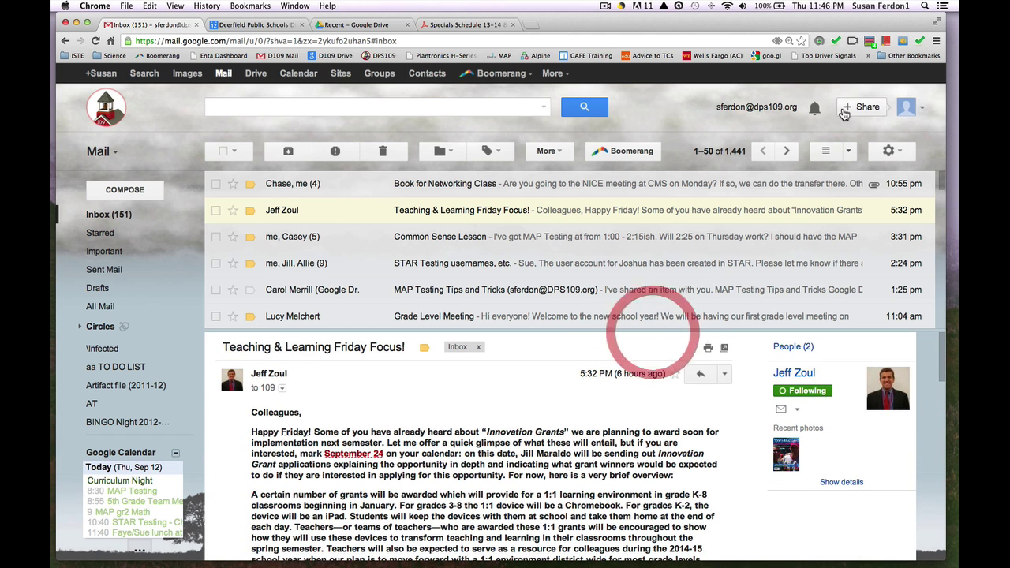
Switch the reading pane to No Split, then Vertical Split, and open the Friday Focus! message.
click(847, 151)
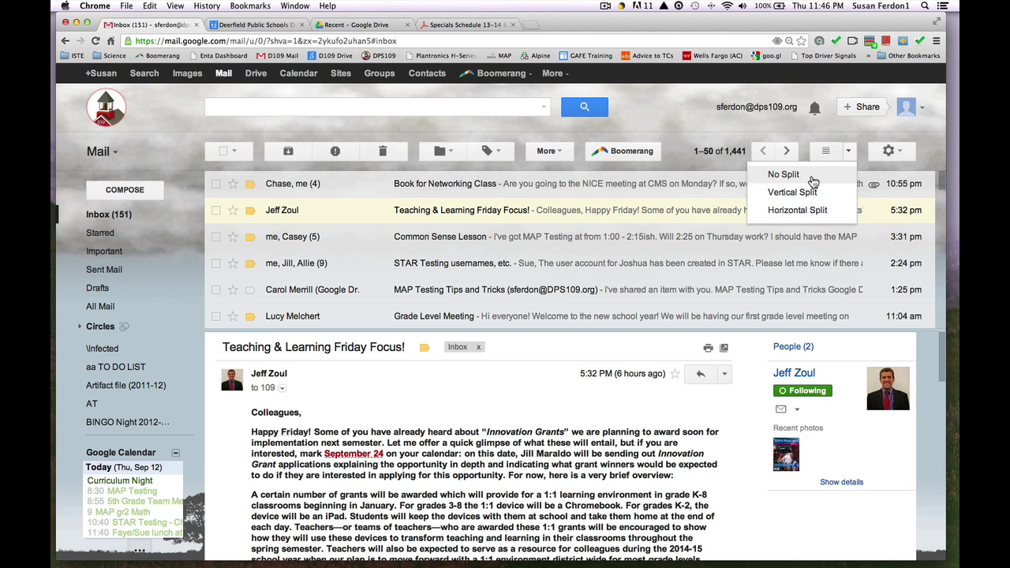
click(813, 177)
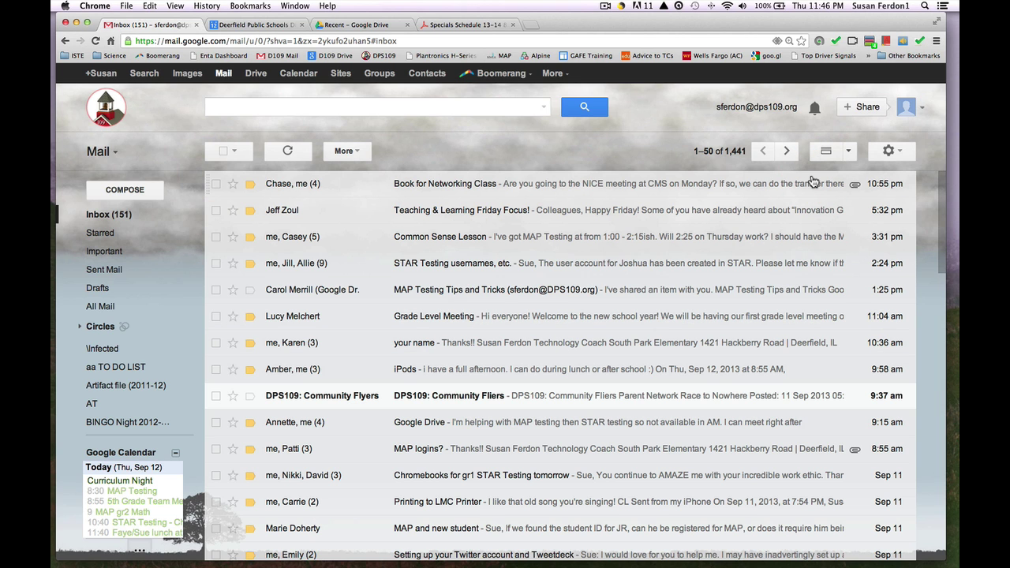
click(848, 155)
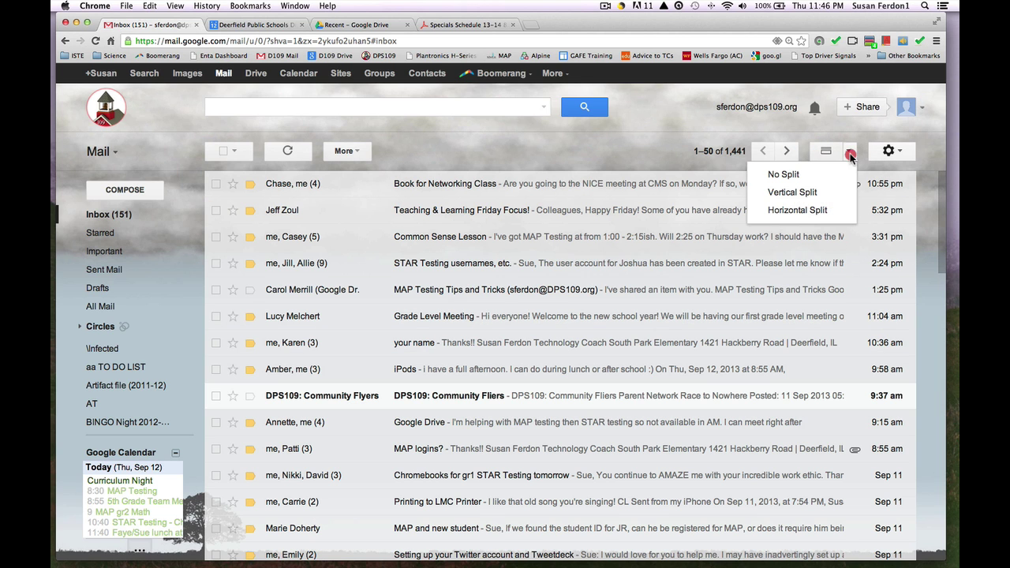
click(829, 191)
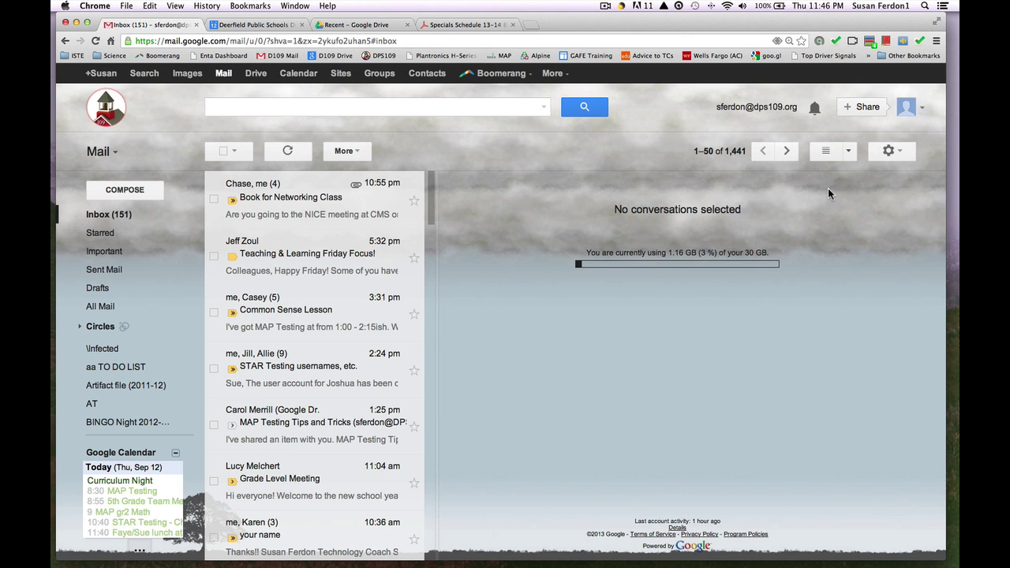
click(313, 263)
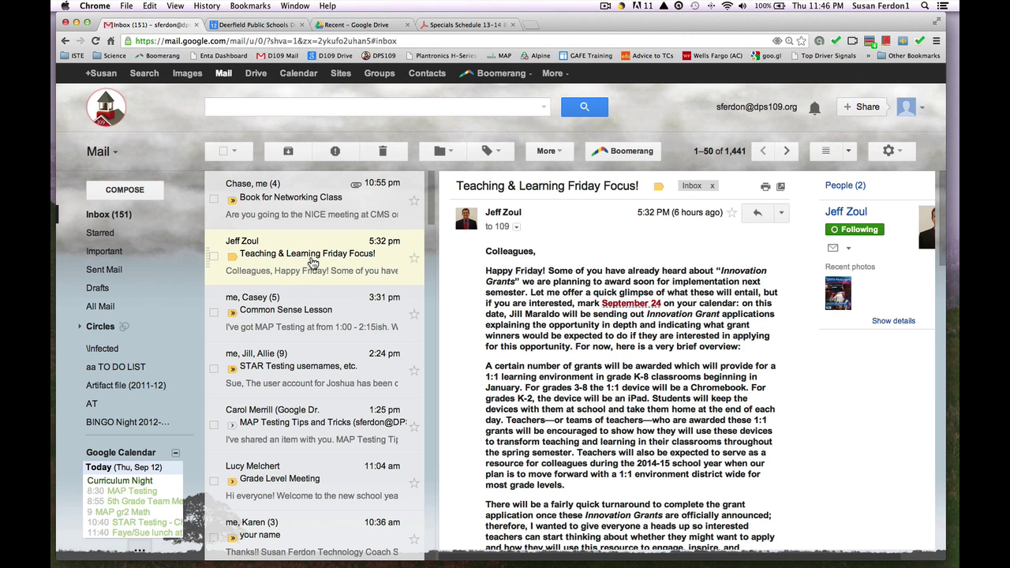